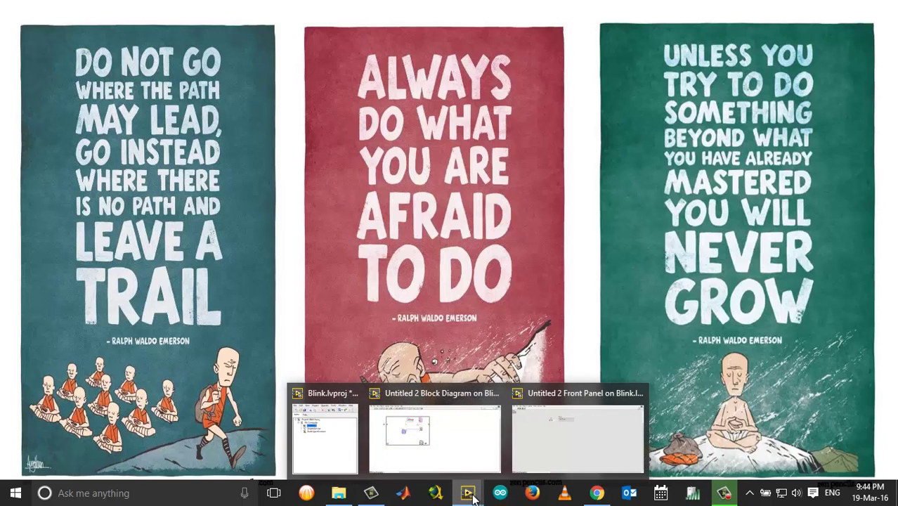
- Draw a case structure inside the while loop and widen it
left_click(434, 432)
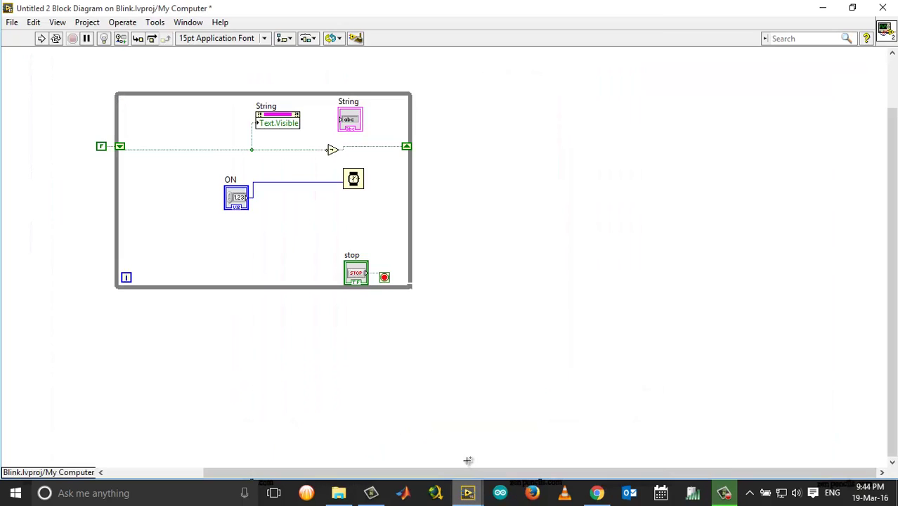
left_click(413, 290)
right_click(212, 227)
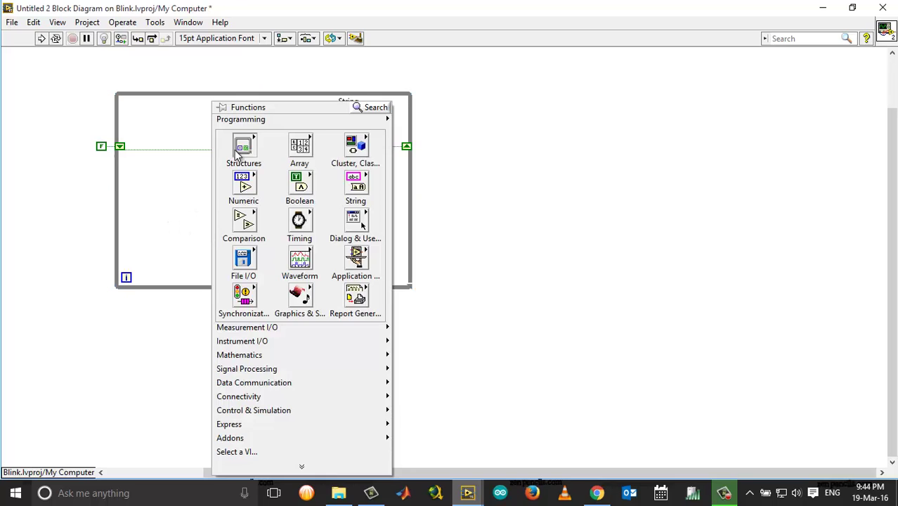
mouse_move(243, 150)
left_click(298, 230)
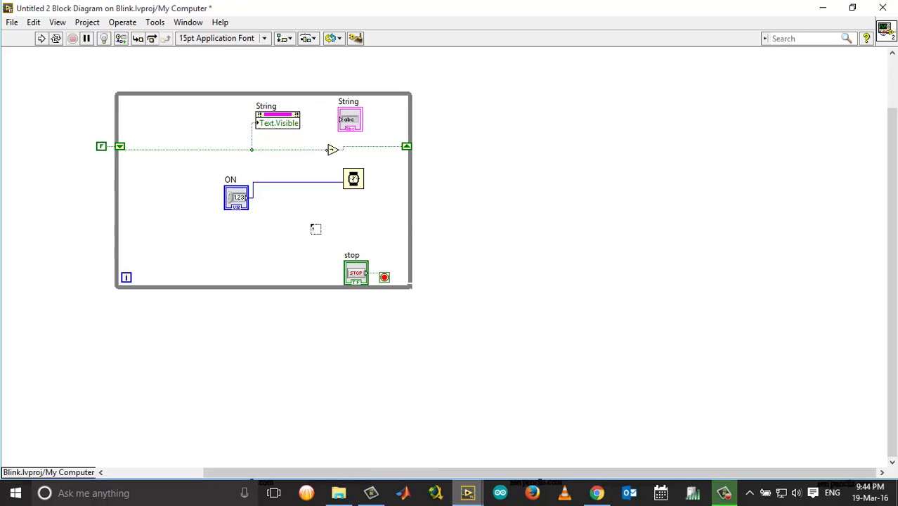
left_click_drag(261, 191, 305, 262)
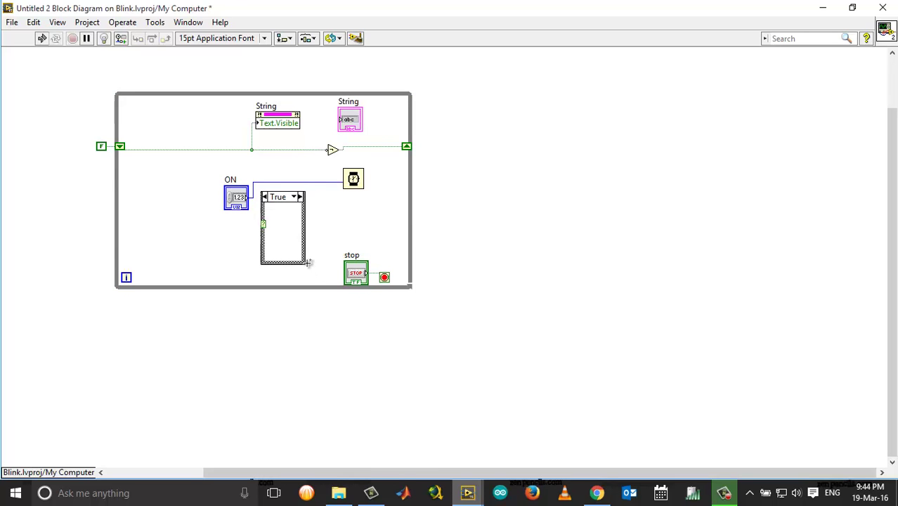
left_click_drag(304, 228, 325, 227)
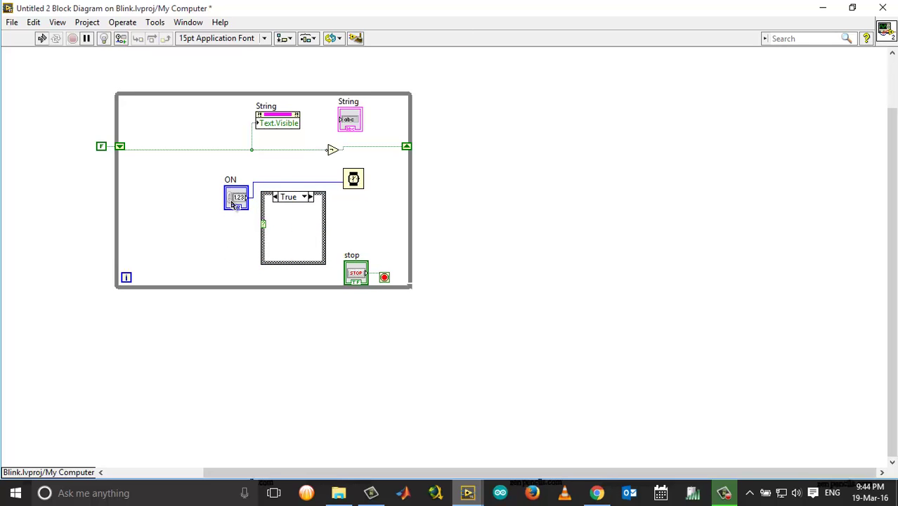
- Move the ON control into the True case and stretch the case structure leftward
left_click_drag(233, 203, 293, 243)
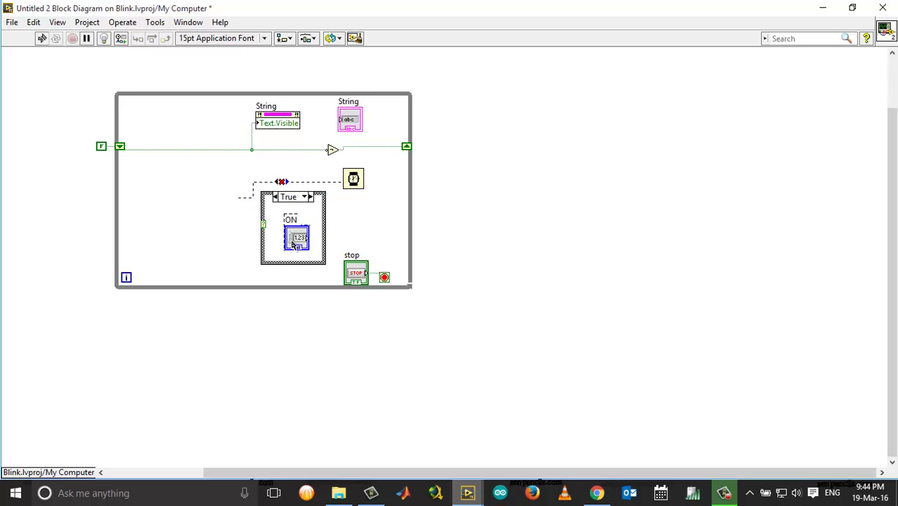
left_click(274, 218)
left_click_drag(259, 228, 200, 226)
left_click_drag(297, 237, 236, 236)
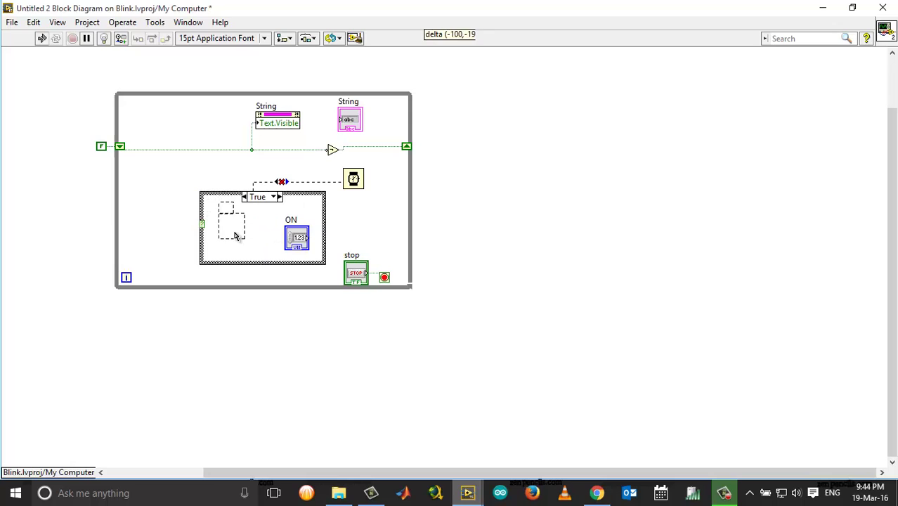
- Place the ON control at the case's left side and duplicate the True case
left_click(302, 193)
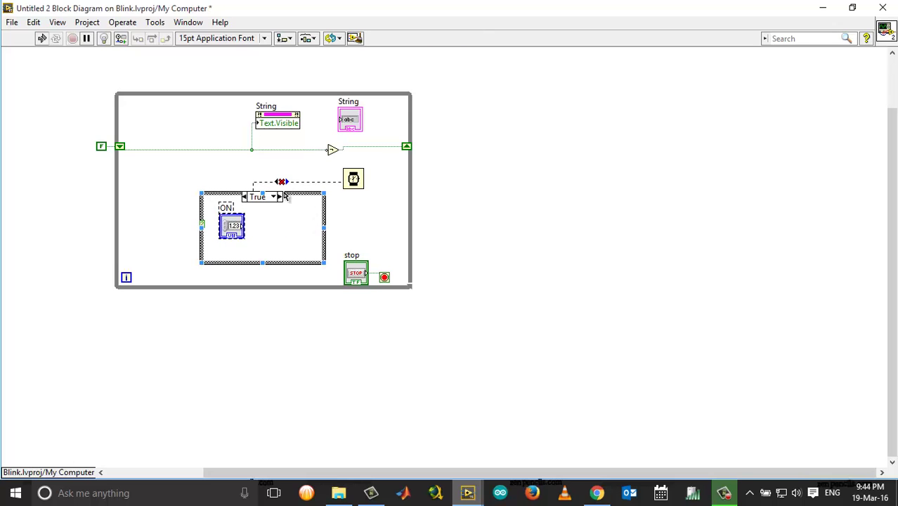
left_click(288, 198)
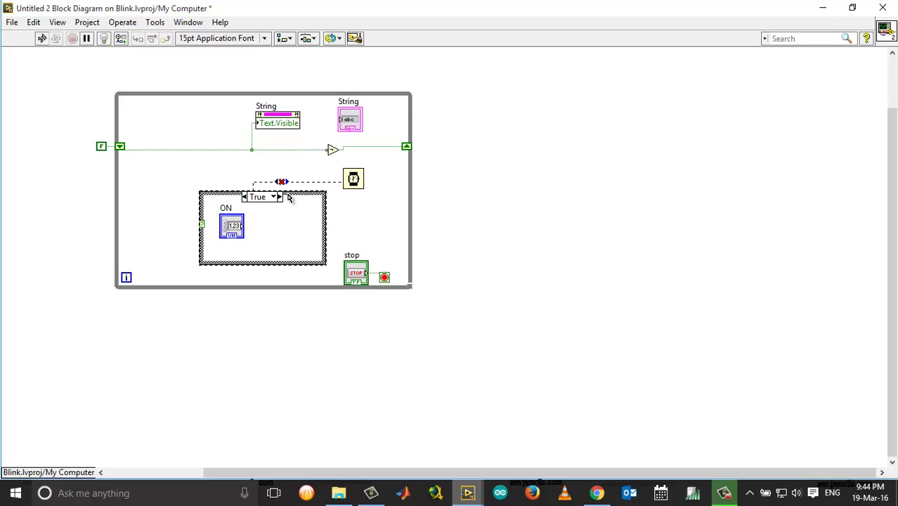
right_click(288, 197)
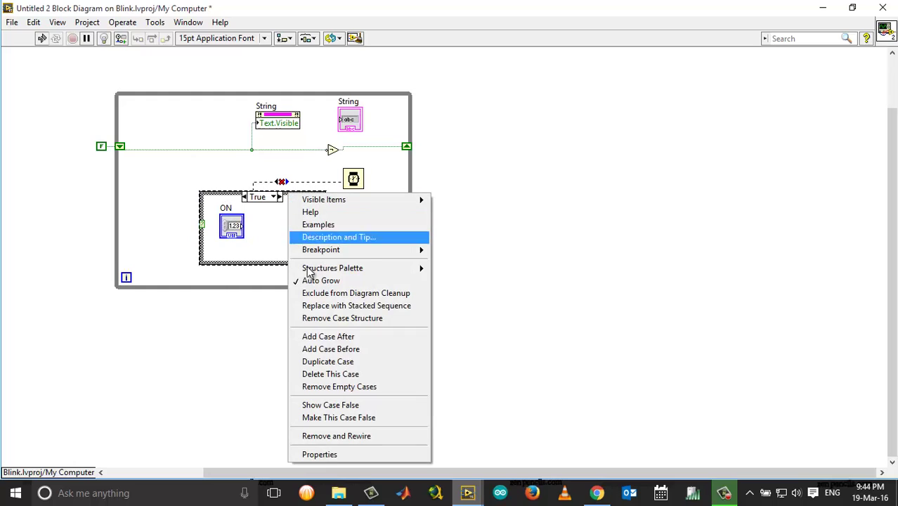
left_click(309, 361)
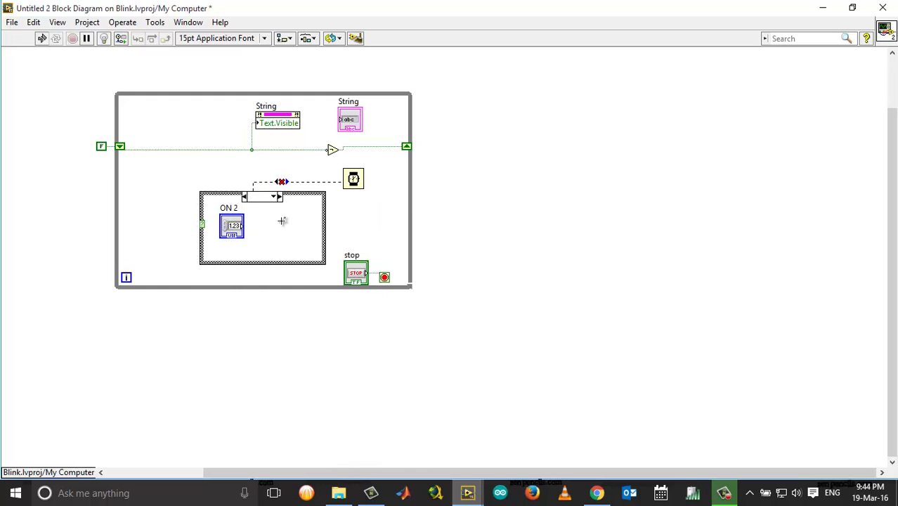
- Delete the empty False case and rename the duplicated case to 'False'
left_click(274, 197)
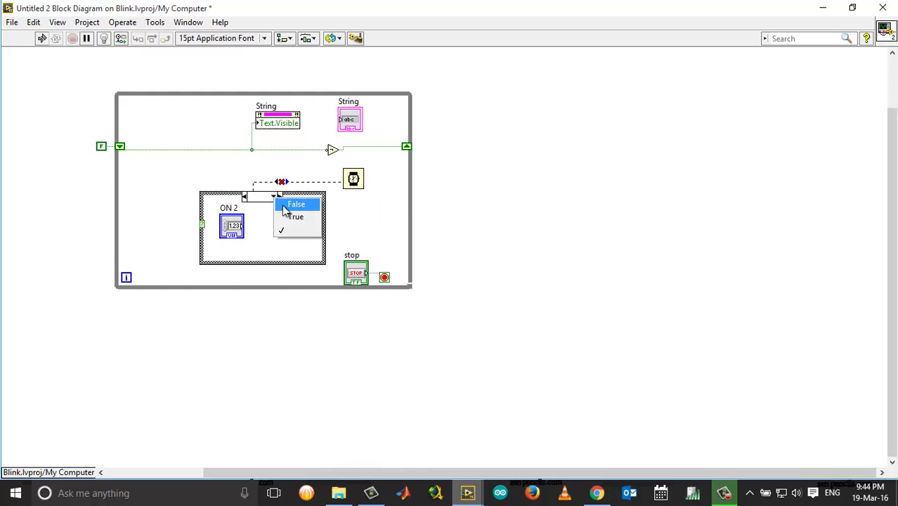
left_click(284, 205)
right_click(286, 198)
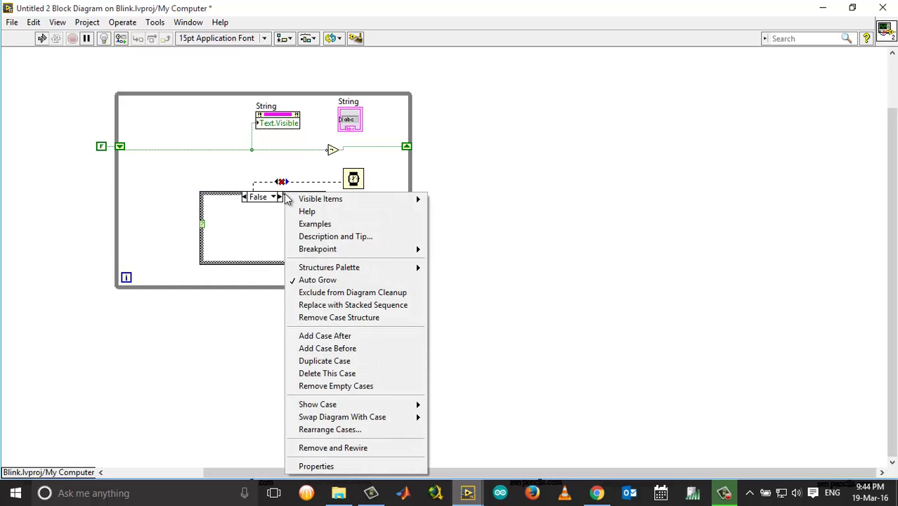
left_click(326, 379)
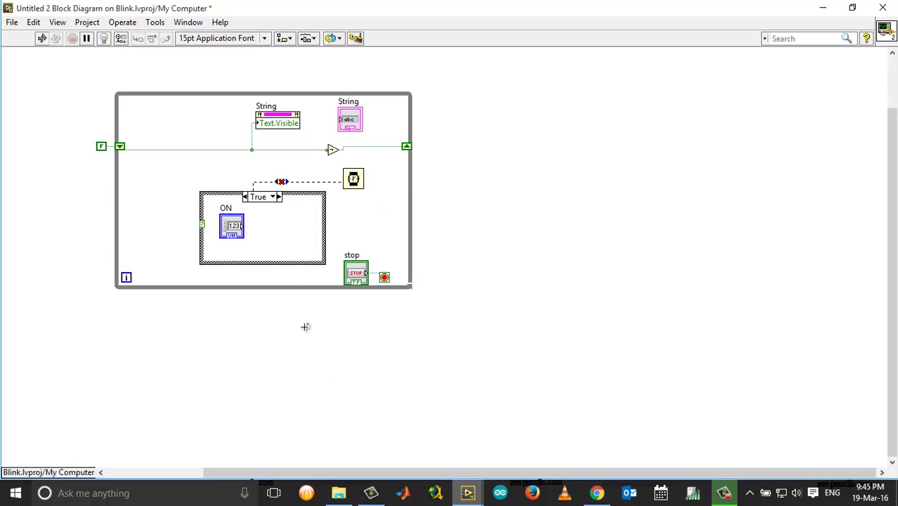
left_click(274, 196)
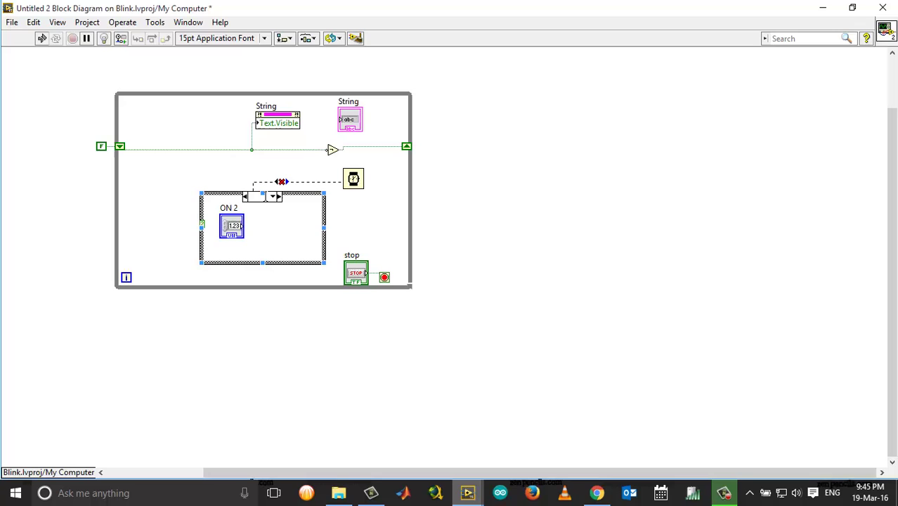
left_click(261, 196)
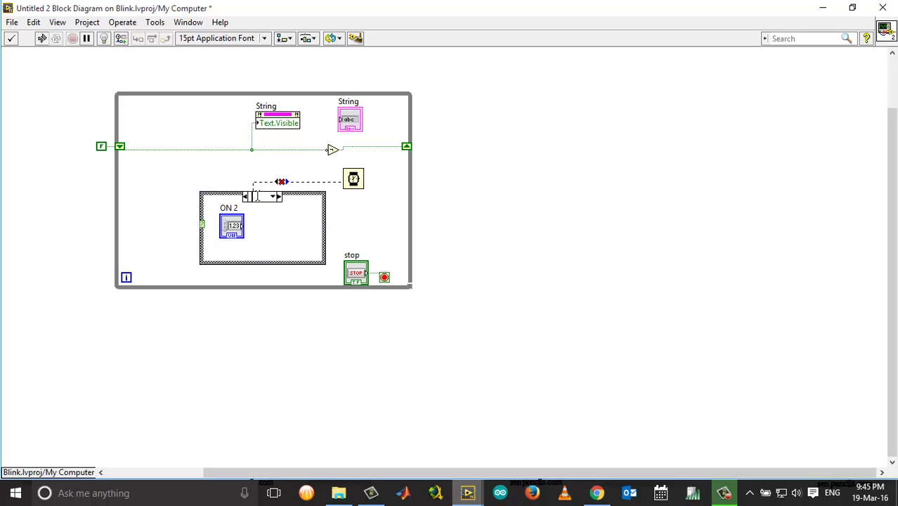
type("False")
key("Return")
- Wire ON 2 to a right-edge tunnel and start wiring ON in the True case
left_click(243, 225)
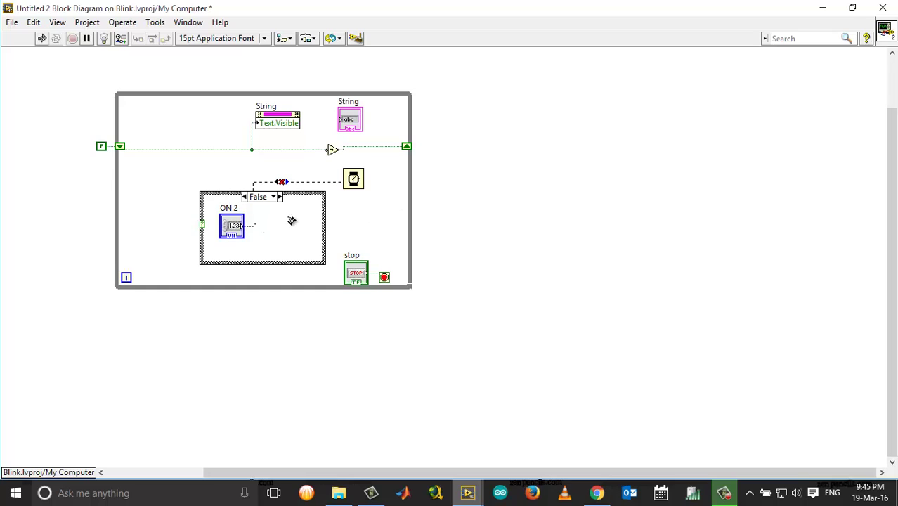
left_click(323, 214)
left_click(274, 197)
left_click(243, 225)
- Wire ON to the output tunnel, the tunnel to Wait (ms), and remove broken wires
left_click(322, 215)
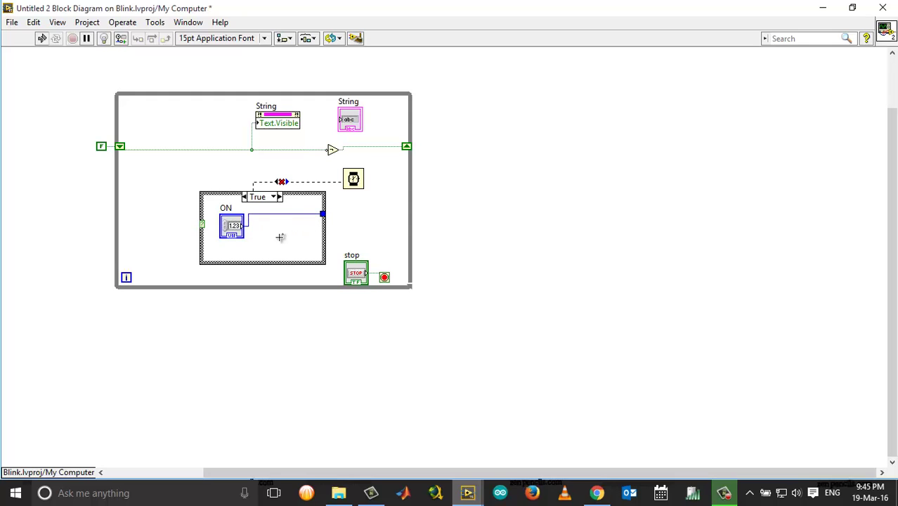
left_click(250, 214)
key("Delete")
key("ctrl+z")
left_click(323, 215)
left_click(342, 180)
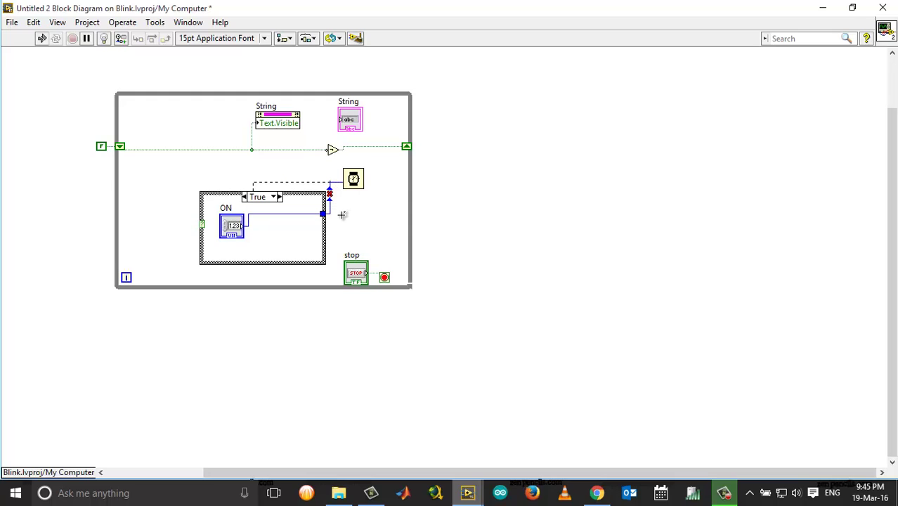
key("ctrl+b")
- Relabel the False case's ON 2 control as 'OFF'
left_click(274, 197)
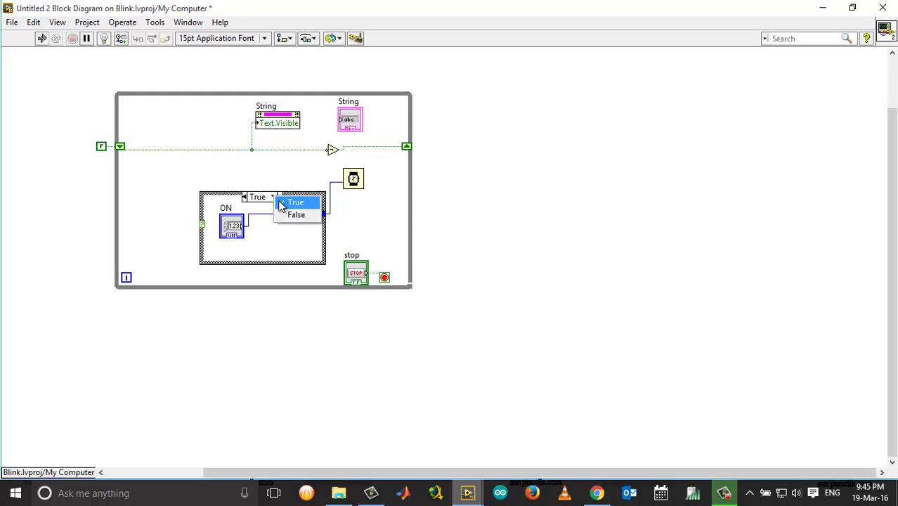
left_click(277, 198)
left_click(280, 214)
double_click(234, 208)
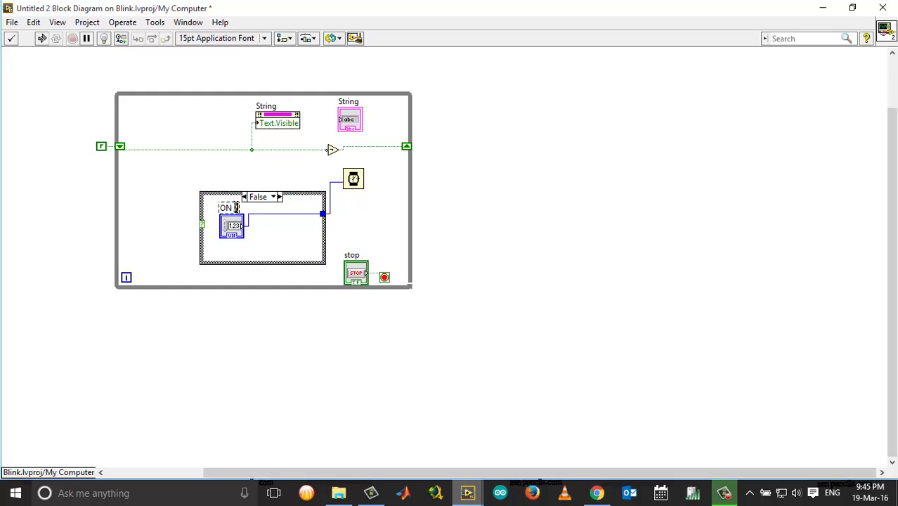
type("2")
key("BackSpace")
key("BackSpace")
key("BackSpace")
type("OFF")
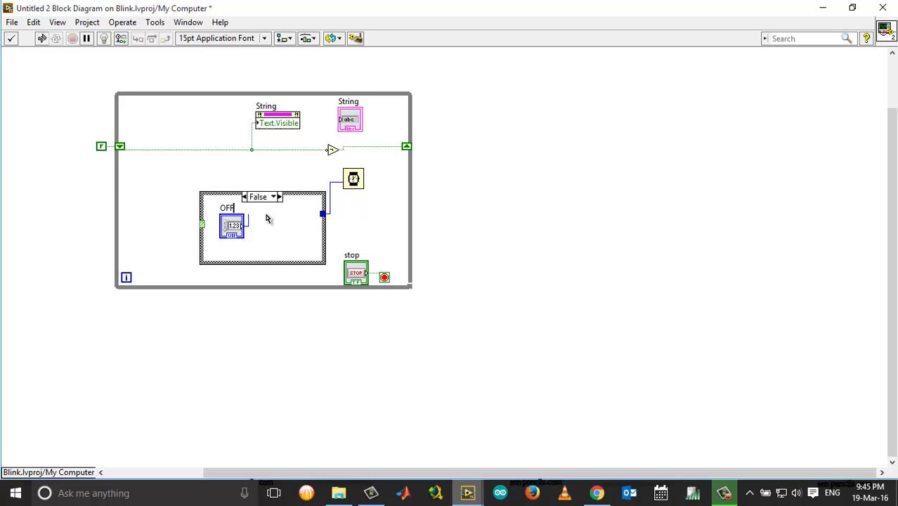
left_click(380, 226)
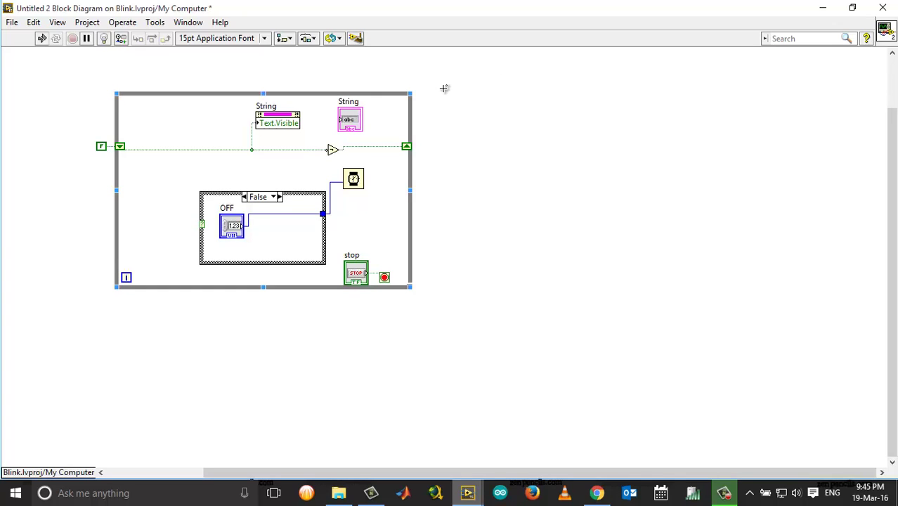
- Locate the Unwired selector error and wire the case selector to the loop's boolean wire
left_click(254, 193)
left_click(276, 197)
left_click(42, 38)
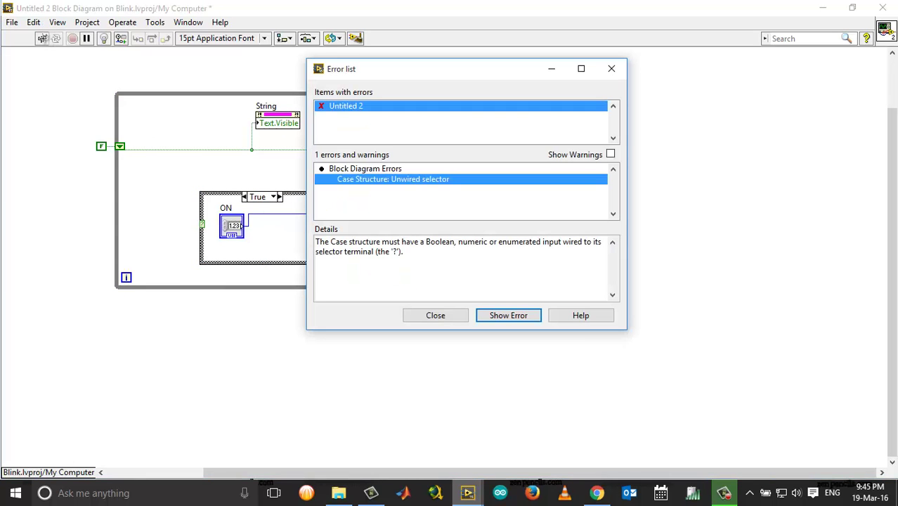
double_click(421, 179)
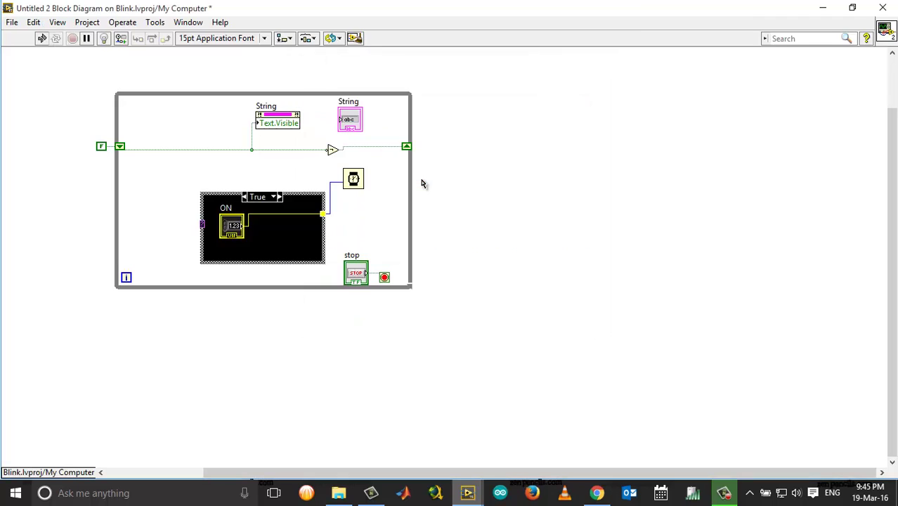
left_click(358, 222)
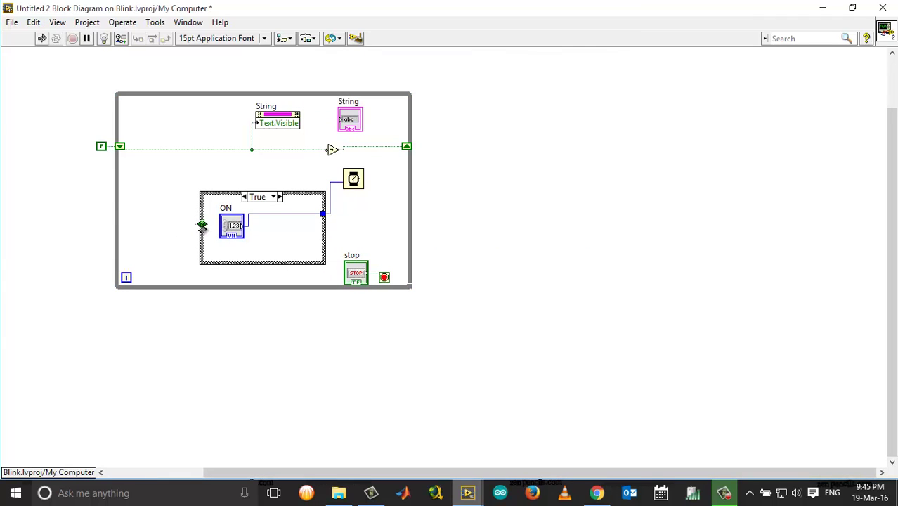
left_click(202, 225)
left_click(181, 150)
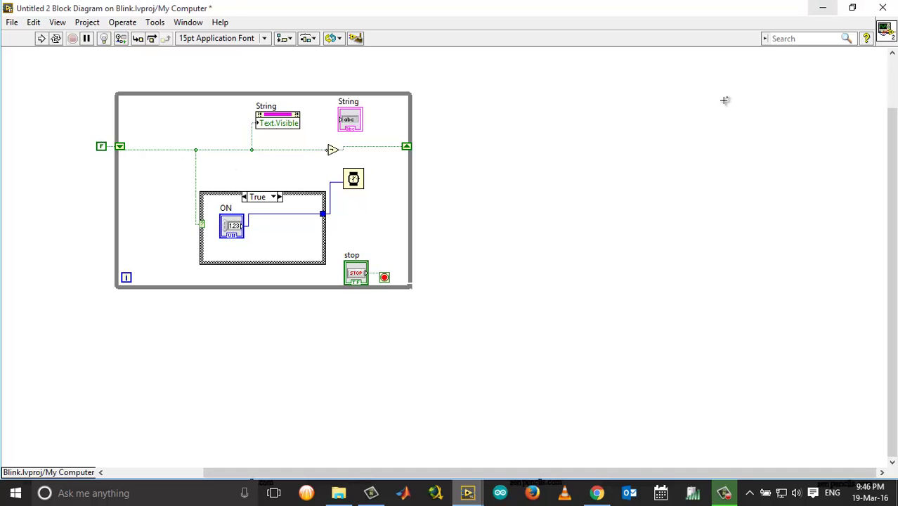
- Switch to the front panel with Ctrl+E and drag the OFF control below ON
key("ctrl+e")
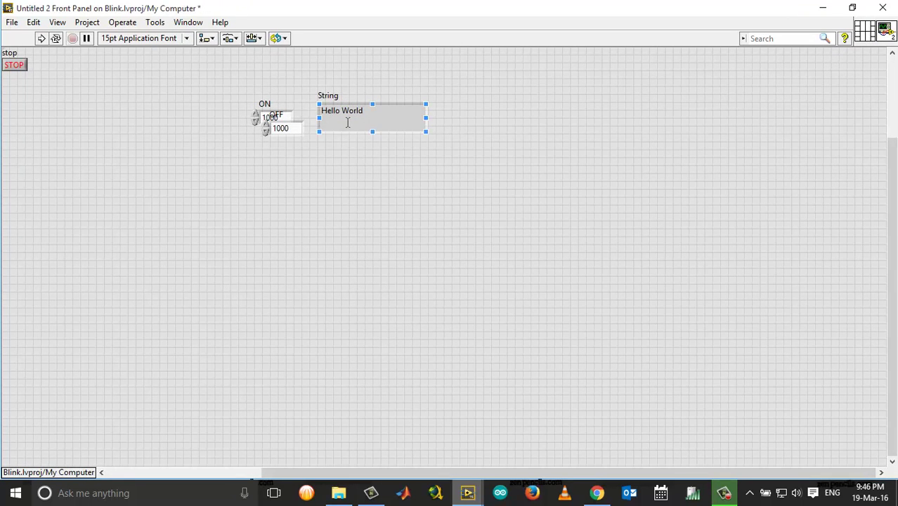
left_click(298, 128)
left_click_drag(301, 137, 286, 157)
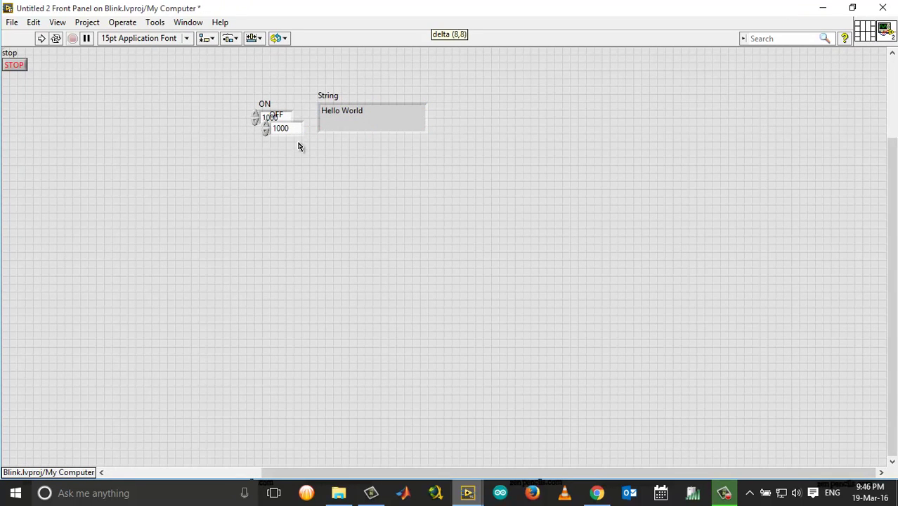
left_click(321, 160)
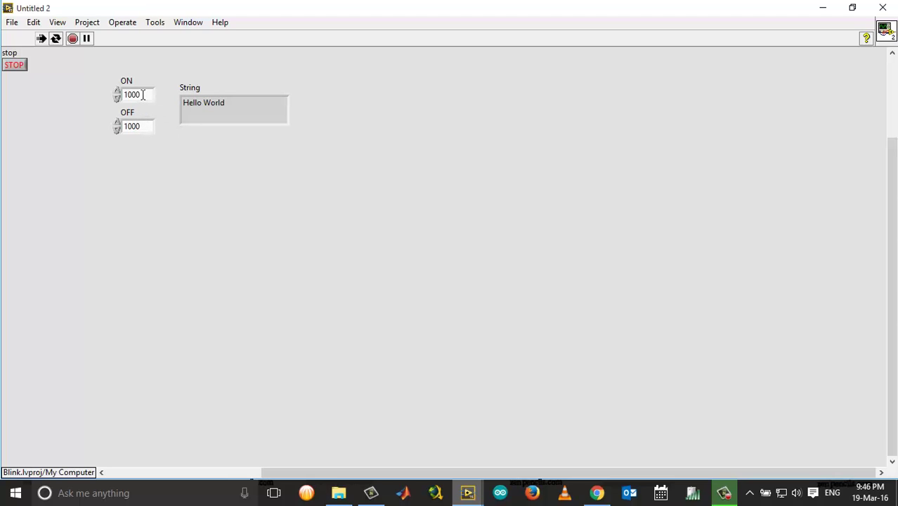
- Change the running VI's ON time value to 4000
left_click_drag(142, 94, 81, 92)
type("4000")
left_click(163, 190)
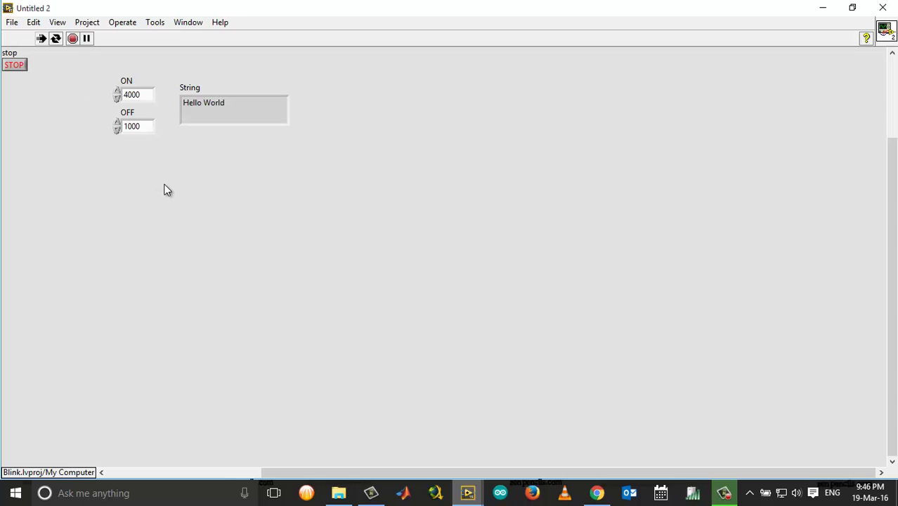